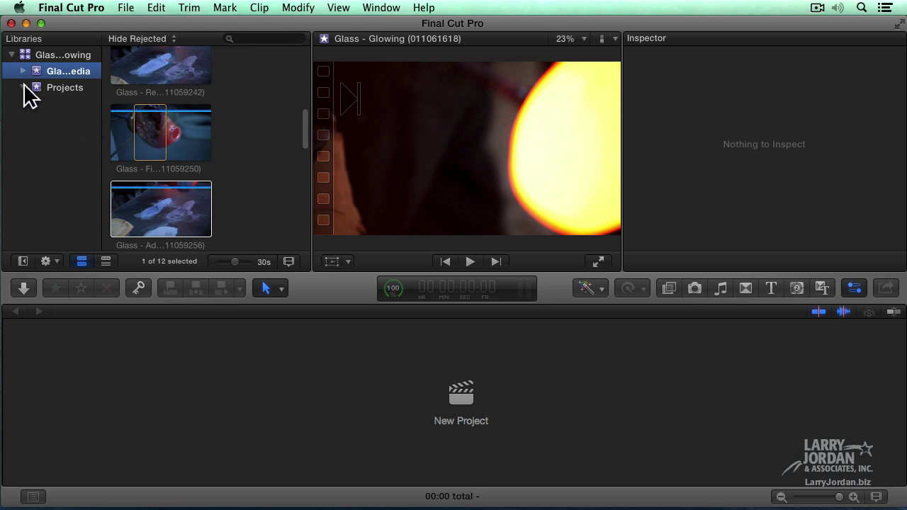
# Open the Glass Blowing project in the timeline and show the event's 12 clips in the browser.
pyautogui.click(36, 90)
pyautogui.doubleClick(152, 105)
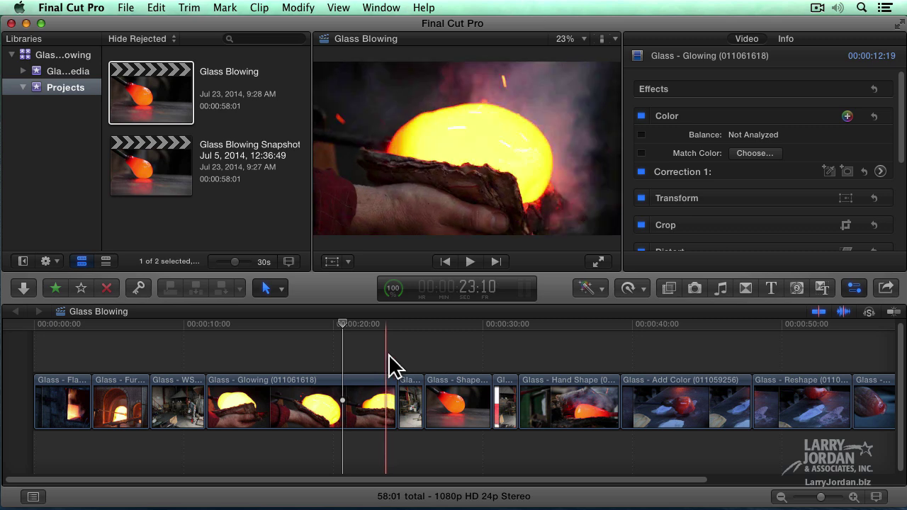
pyautogui.click(53, 72)
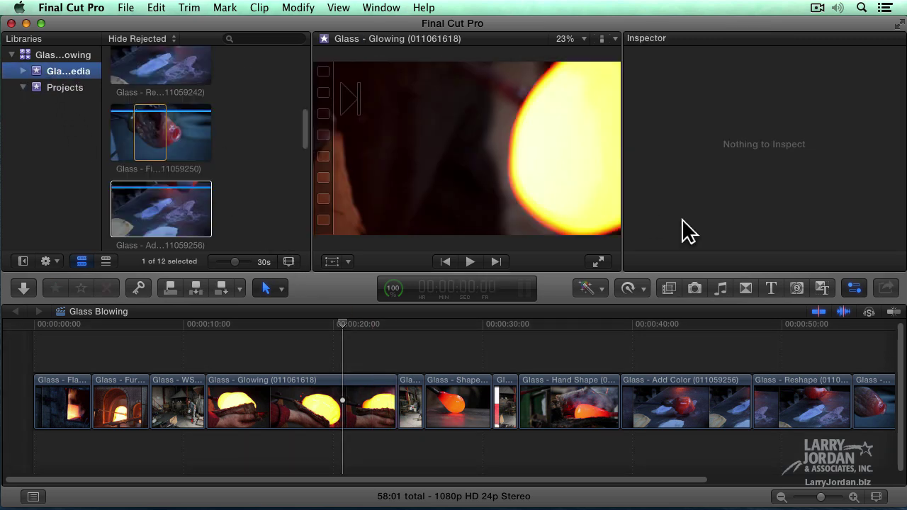
# Hide the inspector and widen the browser to three clip columns.
pyautogui.click(853, 289)
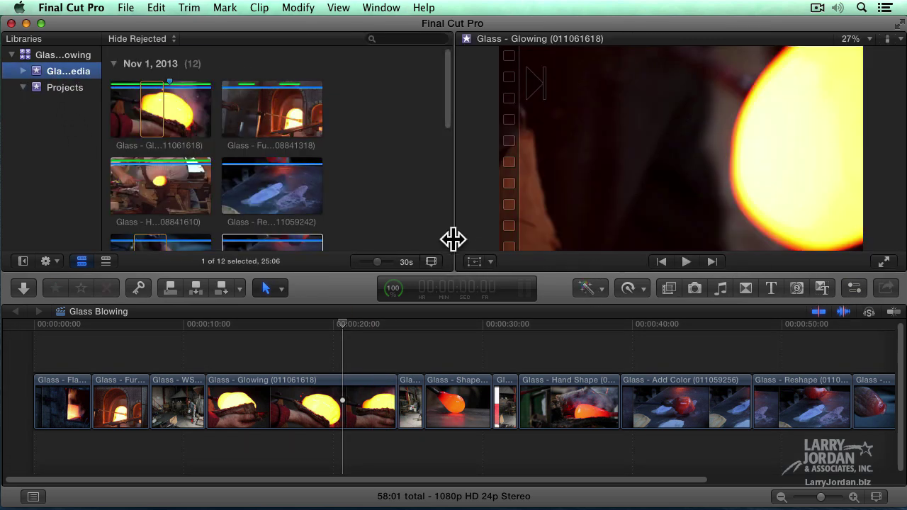
pyautogui.moveTo(451, 239); pyautogui.dragTo(467, 229)
pyautogui.scroll(-2, 449, 221)
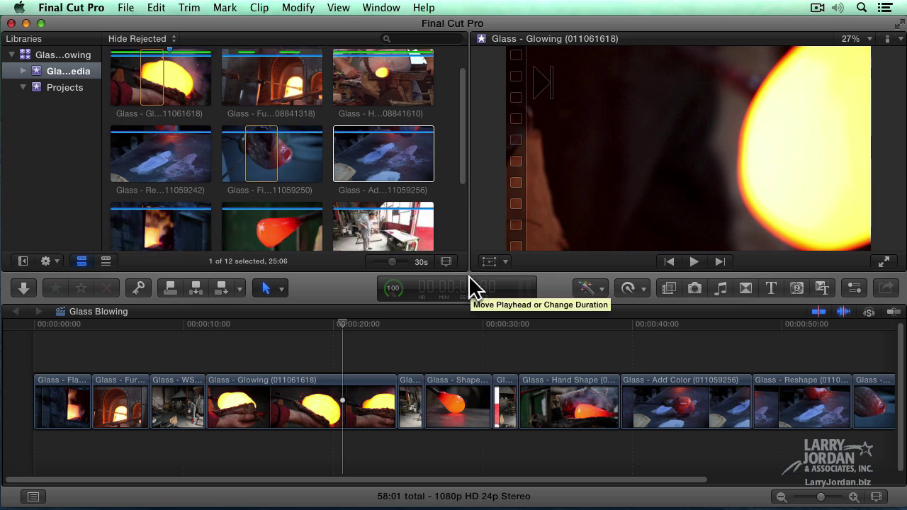
# Turn on View > Show Used Media Ranges so orange bars mark footage used in the project.
pyautogui.click(338, 8)
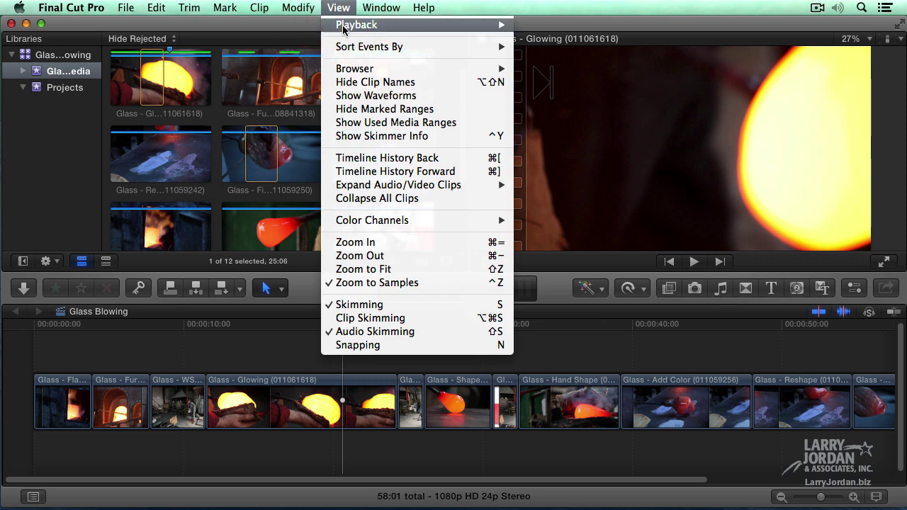
pyautogui.click(467, 125)
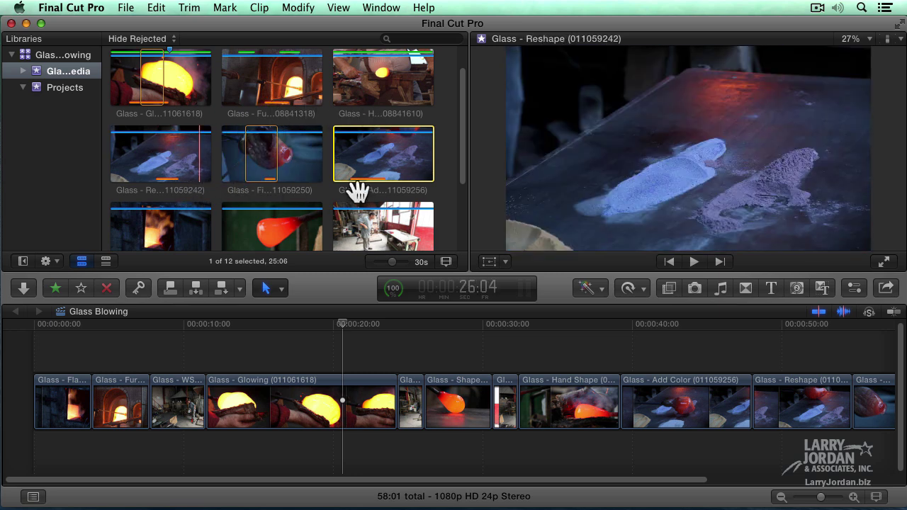
pyautogui.scroll(-2, 324, 222)
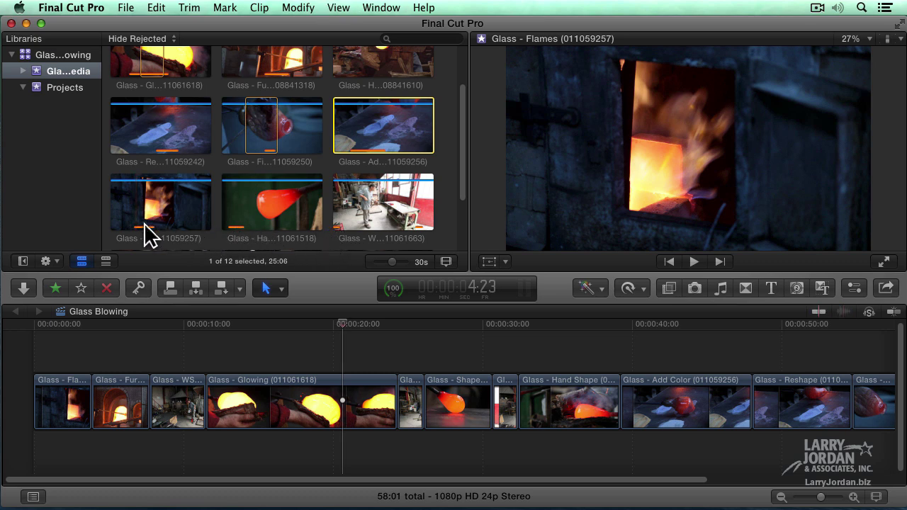
pyautogui.scroll(3, 183, 225)
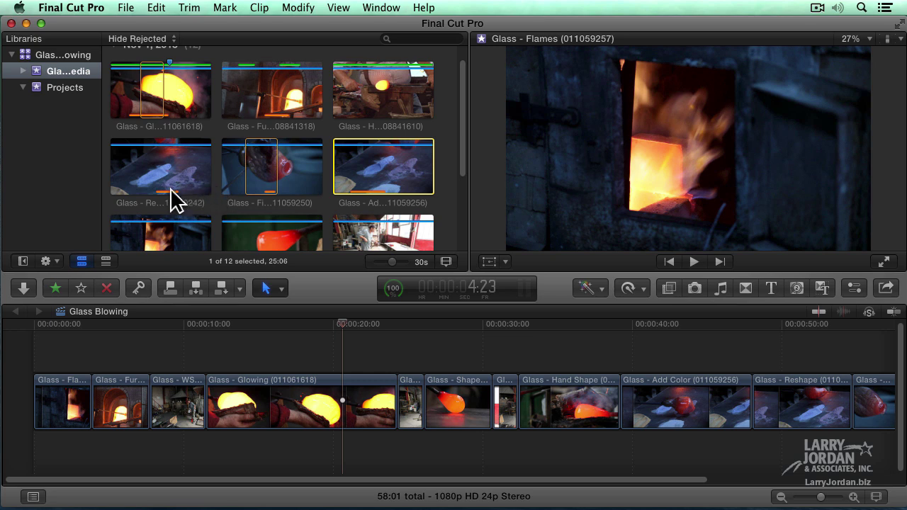
# Filter the browser to Unused clips.
pyautogui.click(142, 39)
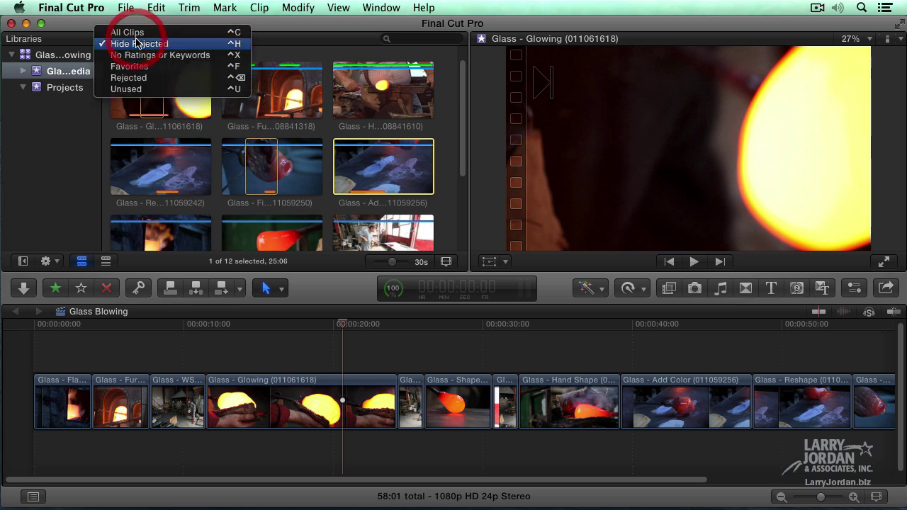
pyautogui.click(162, 89)
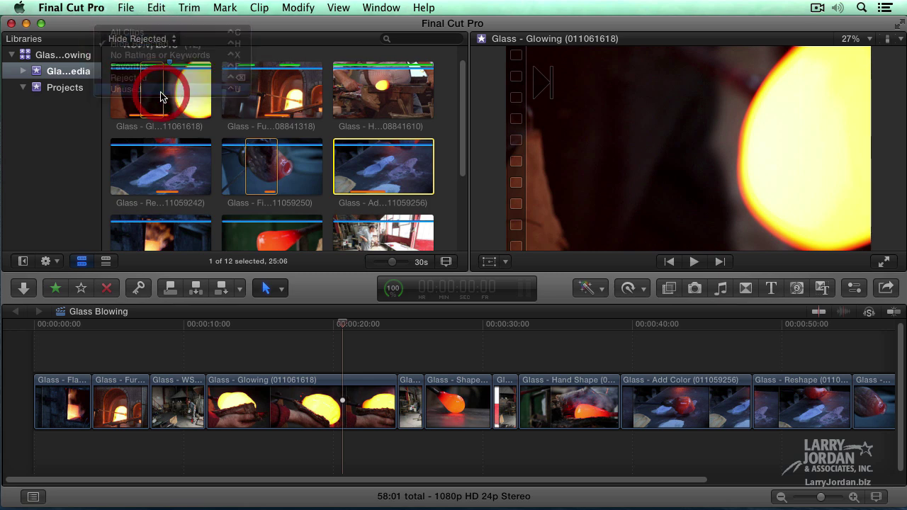
pyautogui.scroll(2, 255, 124)
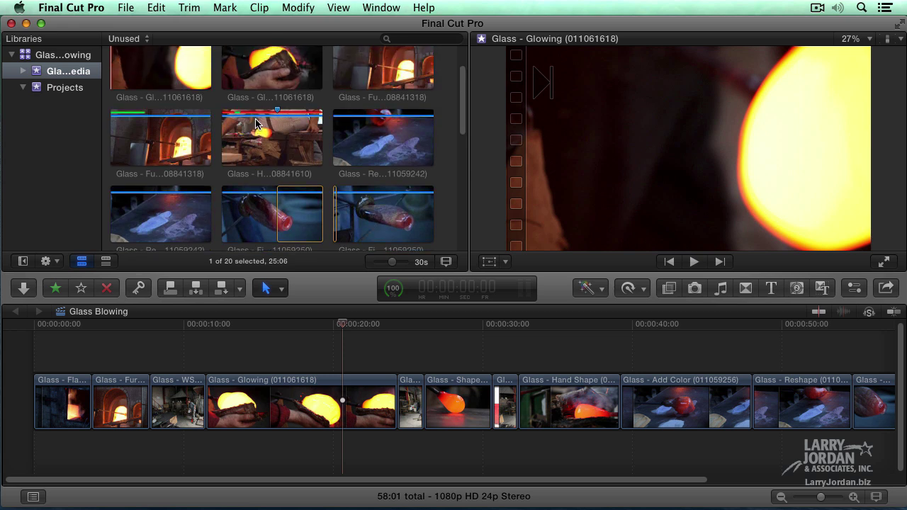
pyautogui.scroll(1, 255, 124)
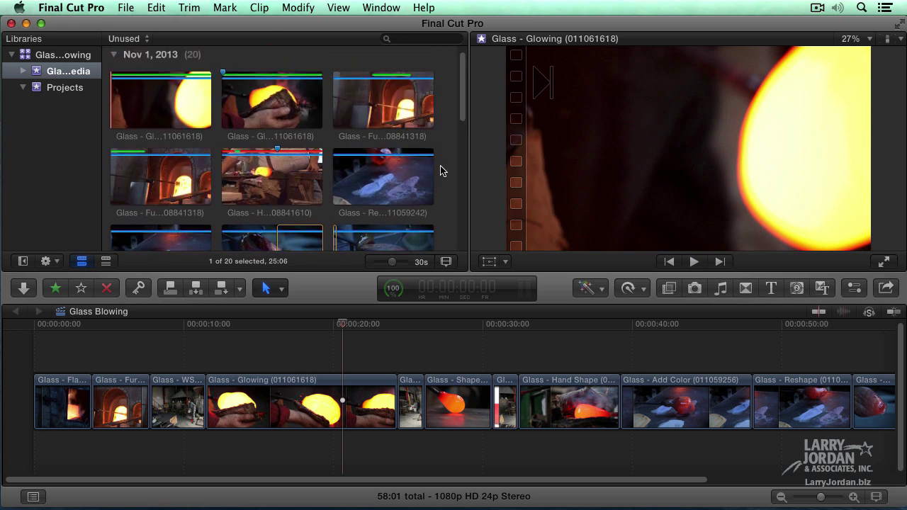
pyautogui.scroll(-1, 441, 170)
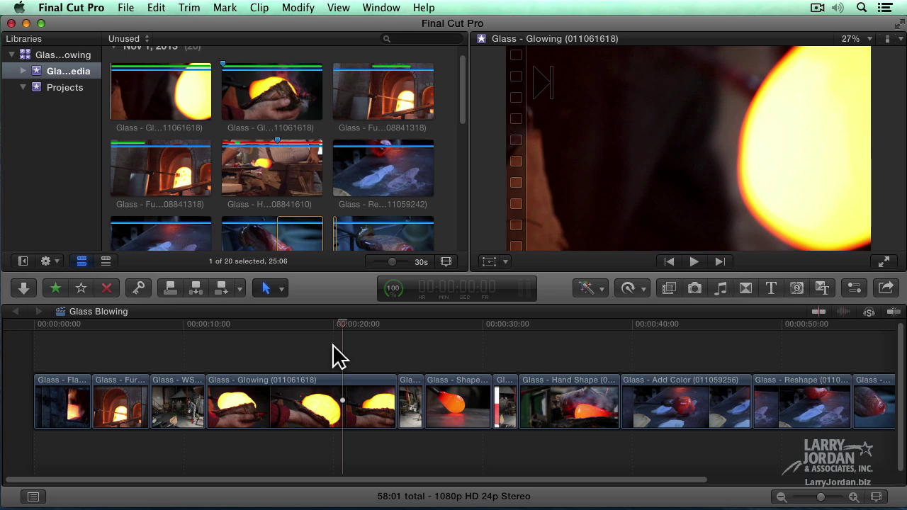
# Switch the filter to All Clips for comparison, then back to Unused, showing 20 ranges.
pyautogui.click(114, 39)
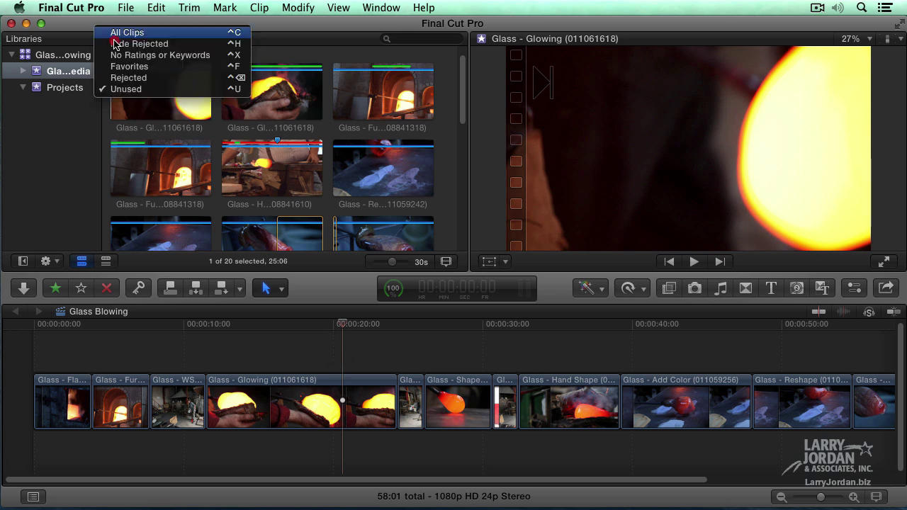
pyautogui.click(122, 31)
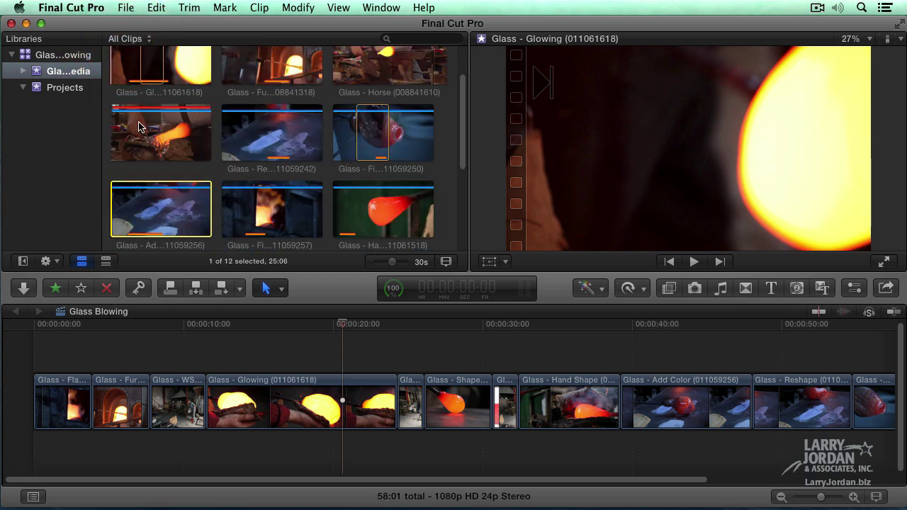
pyautogui.click(129, 38)
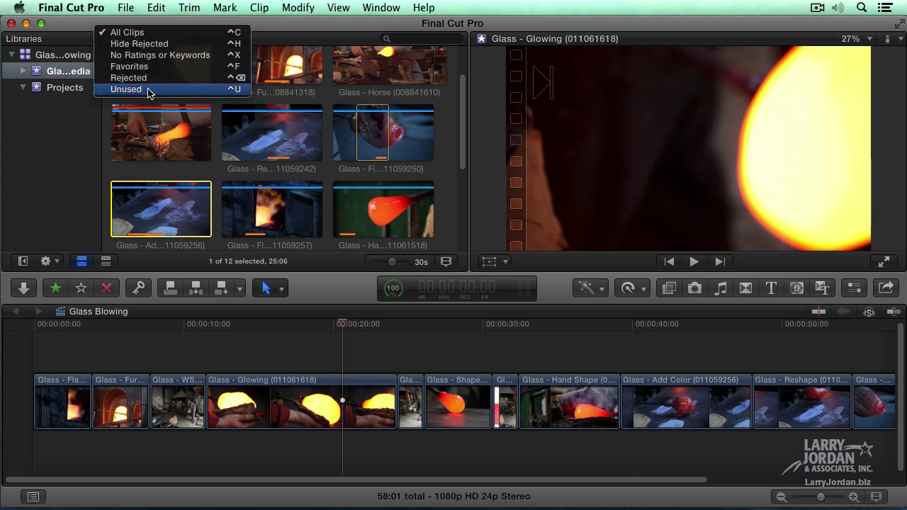
pyautogui.click(126, 89)
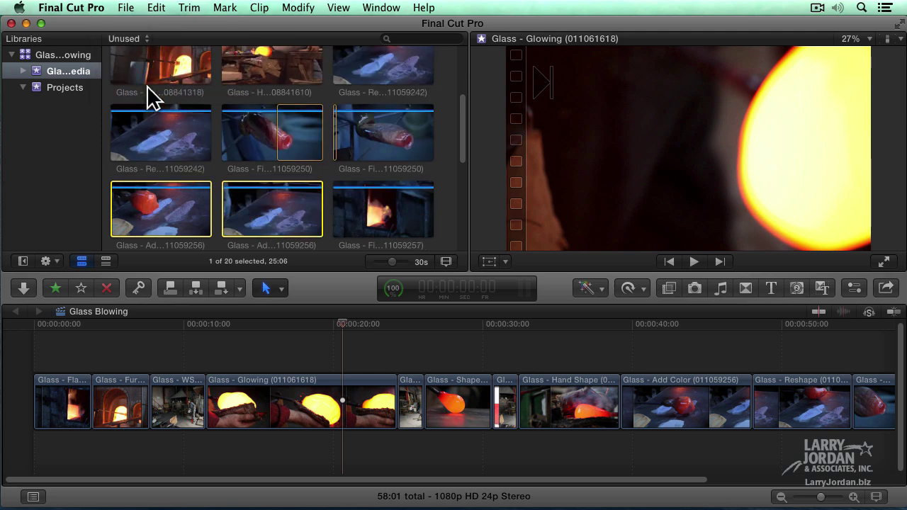
pyautogui.scroll(5, 462, 162)
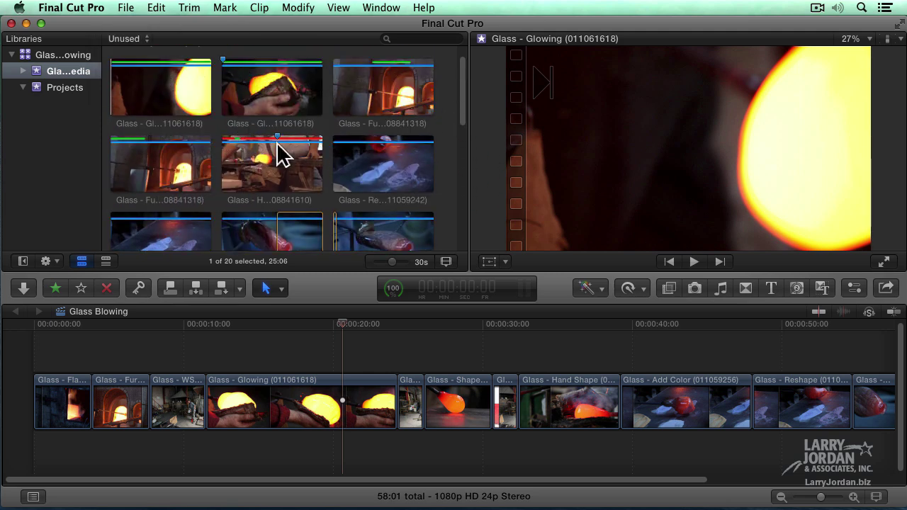
pyautogui.click(340, 8)
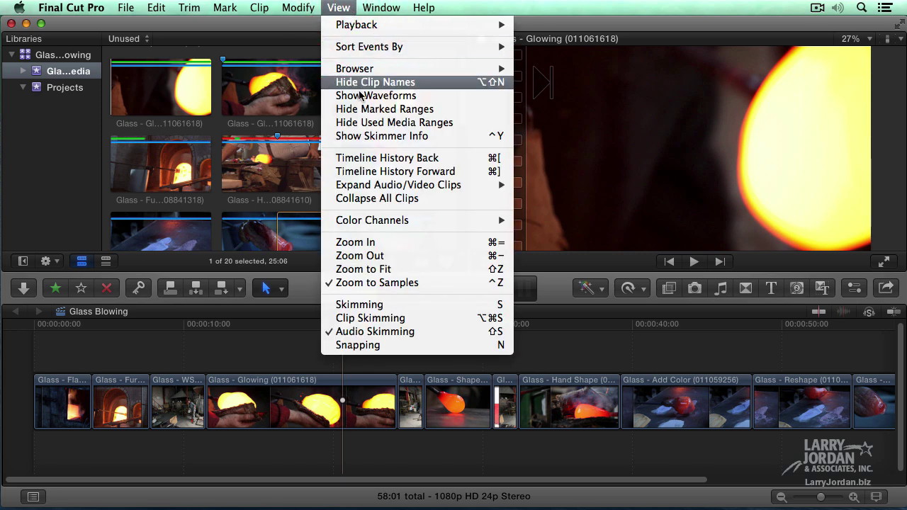
pyautogui.click(472, 110)
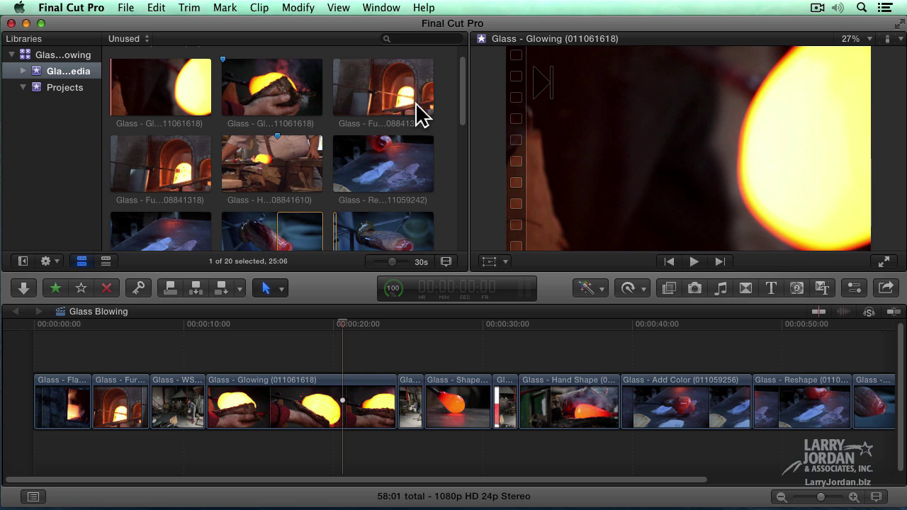
pyautogui.click(338, 7)
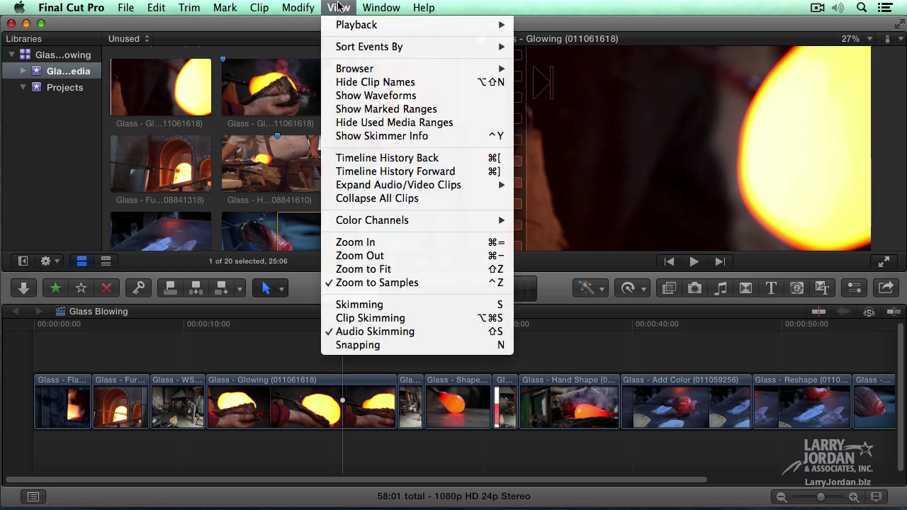
pyautogui.click(406, 109)
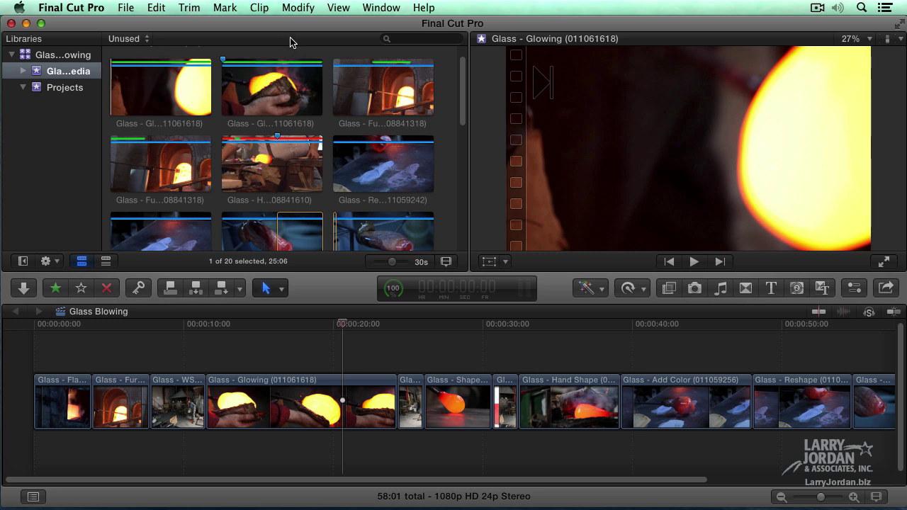
# Set the View menu to Hide Marked Ranges and Show Skimmer Info.
pyautogui.click(338, 8)
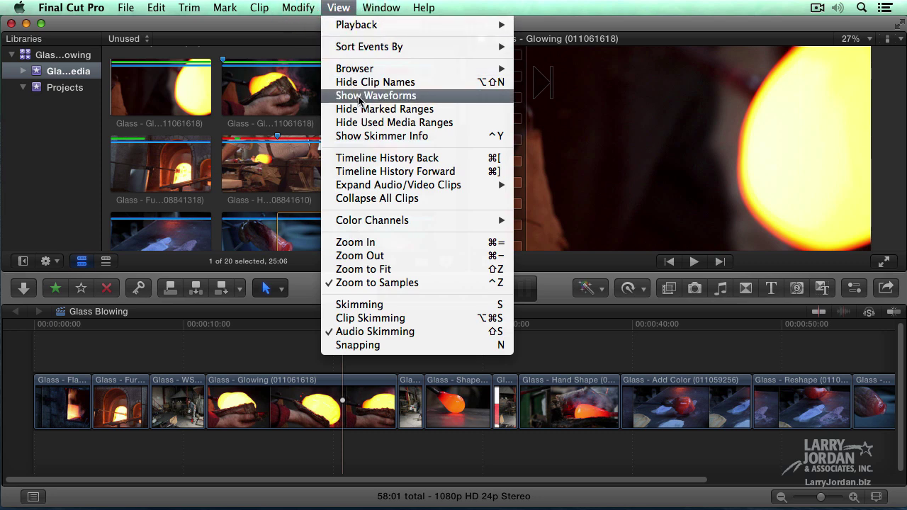
pyautogui.click(413, 110)
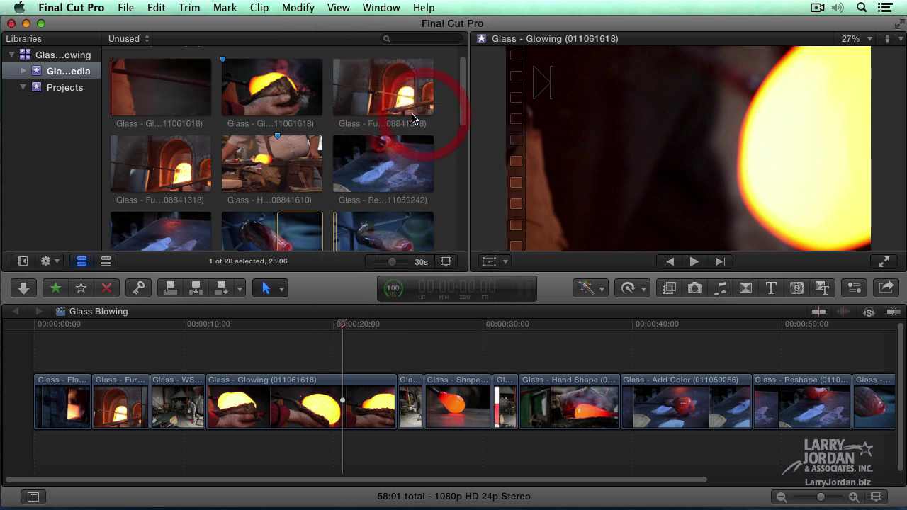
pyautogui.click(338, 8)
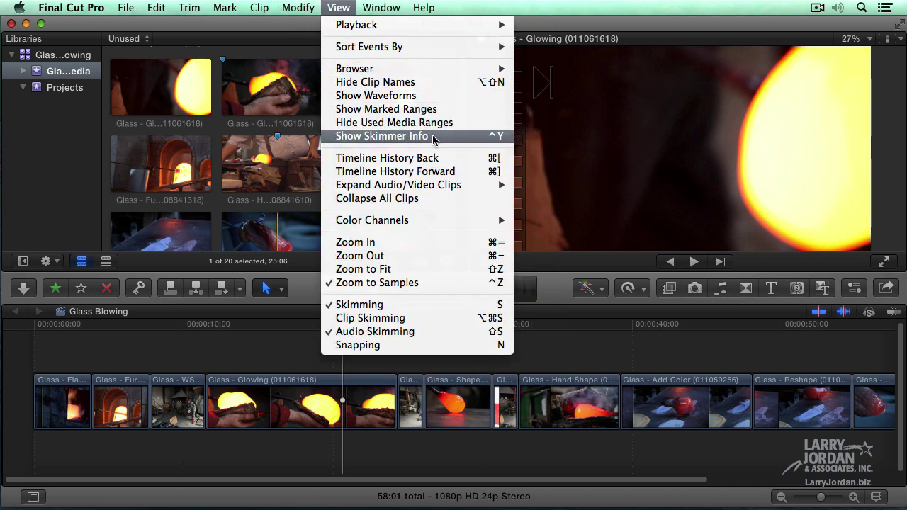
pyautogui.click(382, 136)
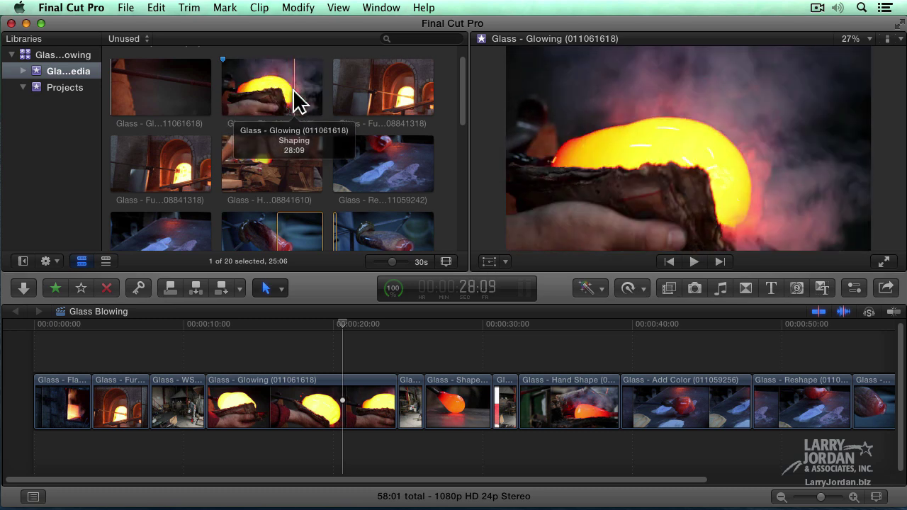
# Mark a 04:00 range in the Glass - Glowing clip, ending it with O.
pyautogui.click(237, 90)
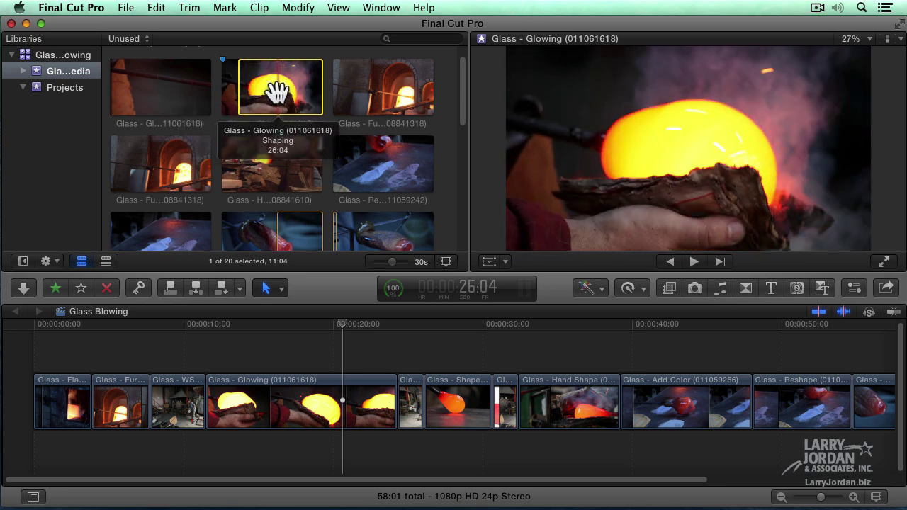
pyautogui.click(277, 93)
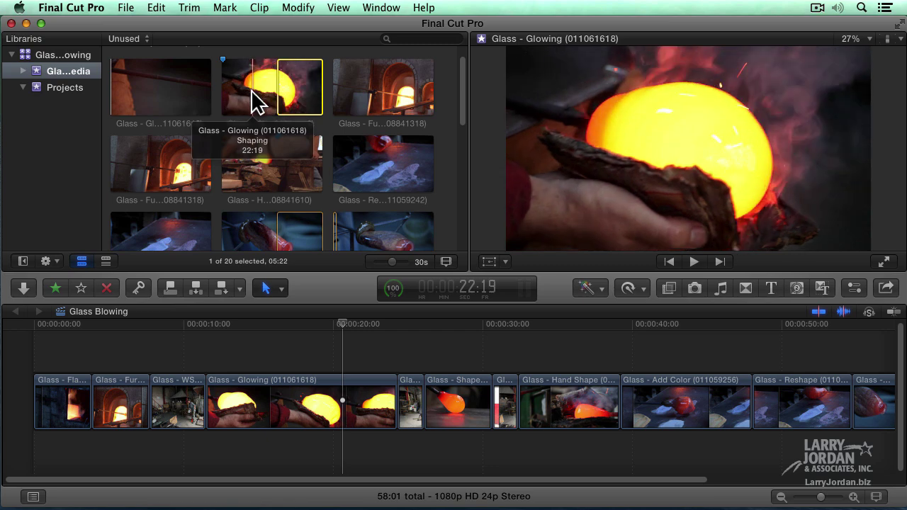
pyautogui.click(253, 94)
pyautogui.press('o')
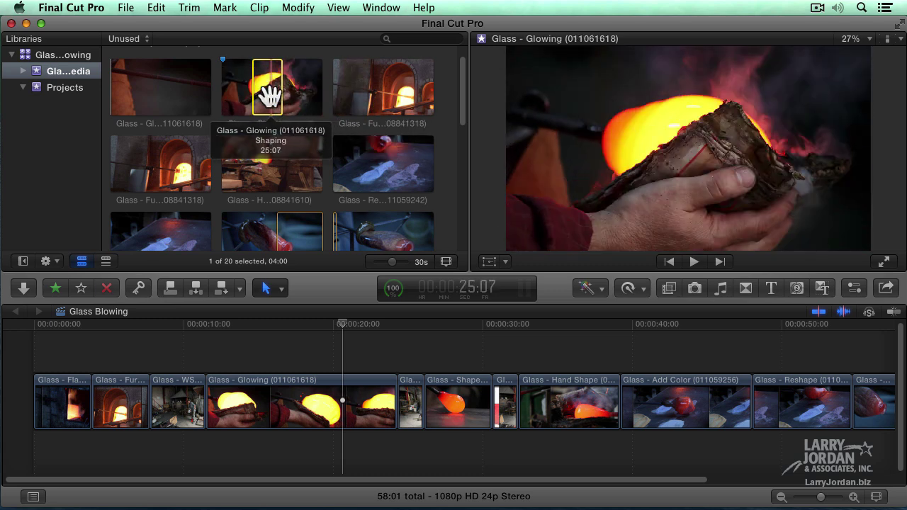
pyautogui.press('m')
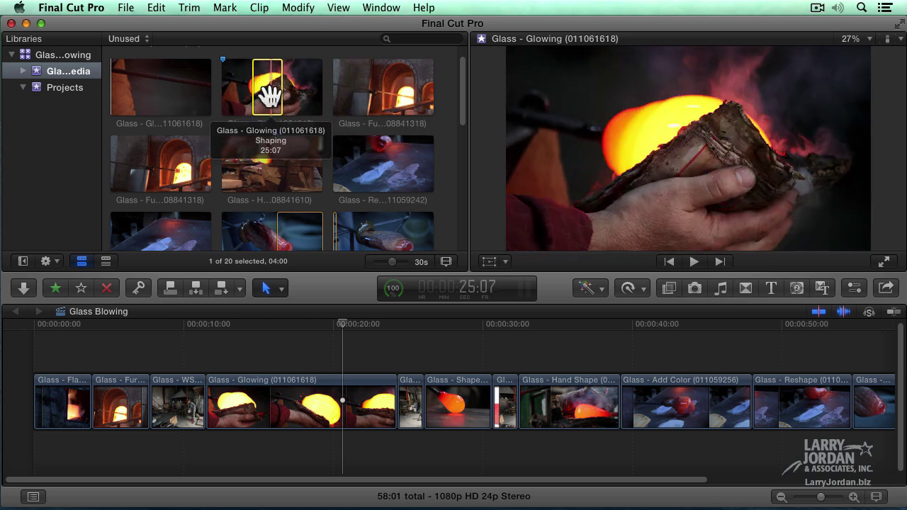